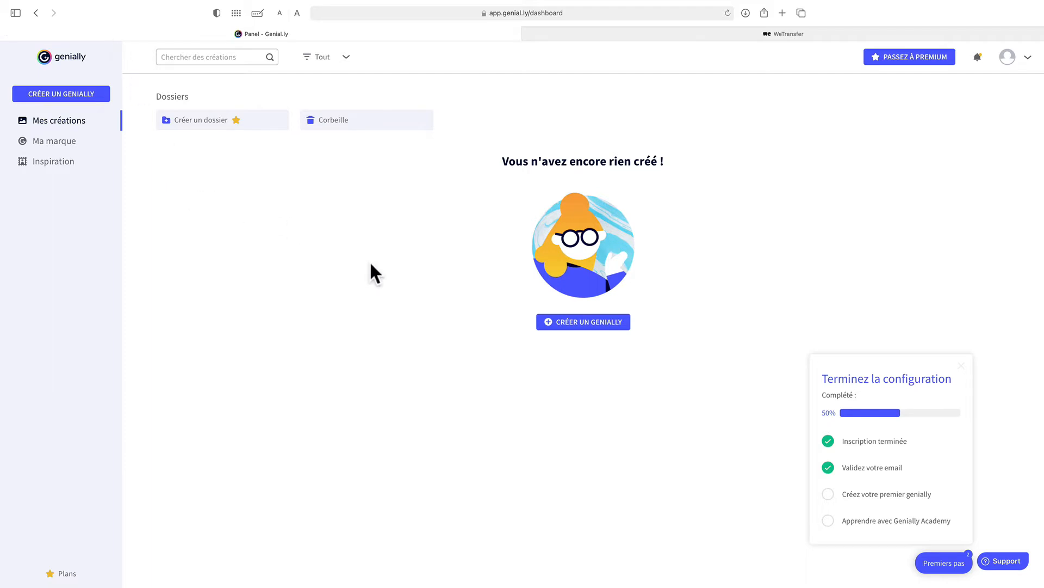
# Create a new blank genially with custom dimensions of 1200 x 675 px
pyautogui.click(574, 325)
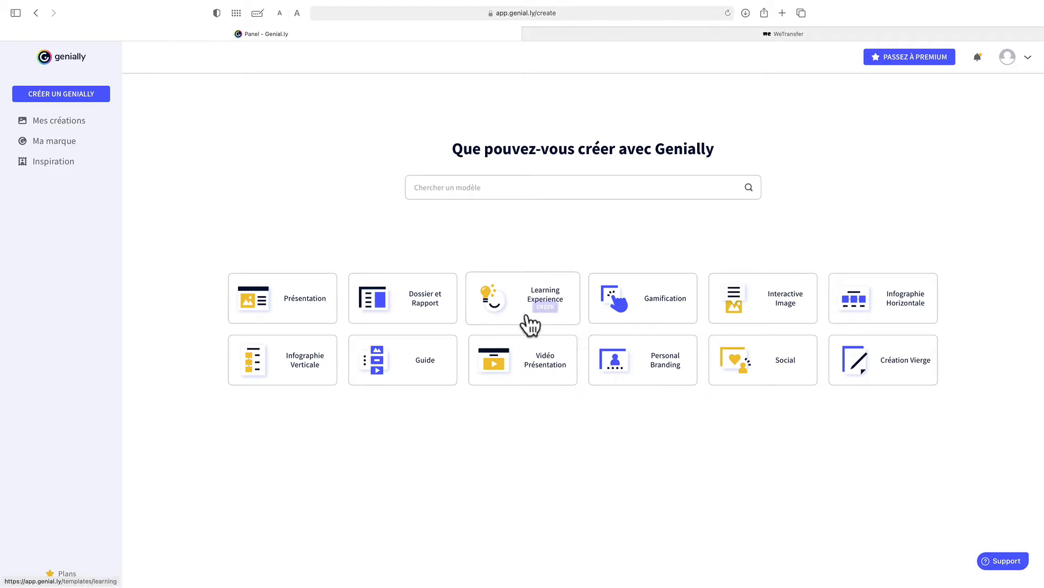
pyautogui.moveTo(421, 287)
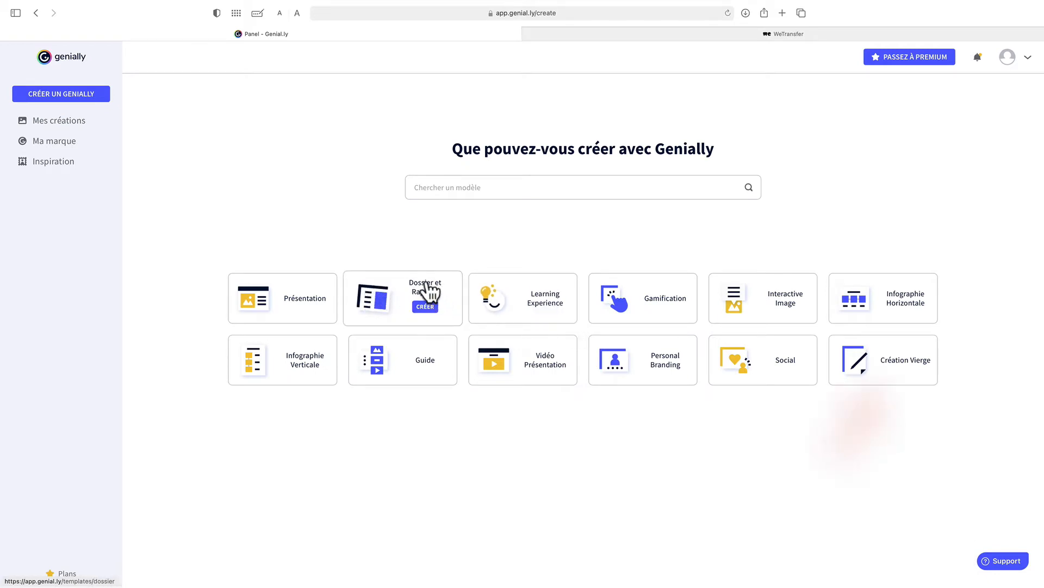
pyautogui.moveTo(892, 376)
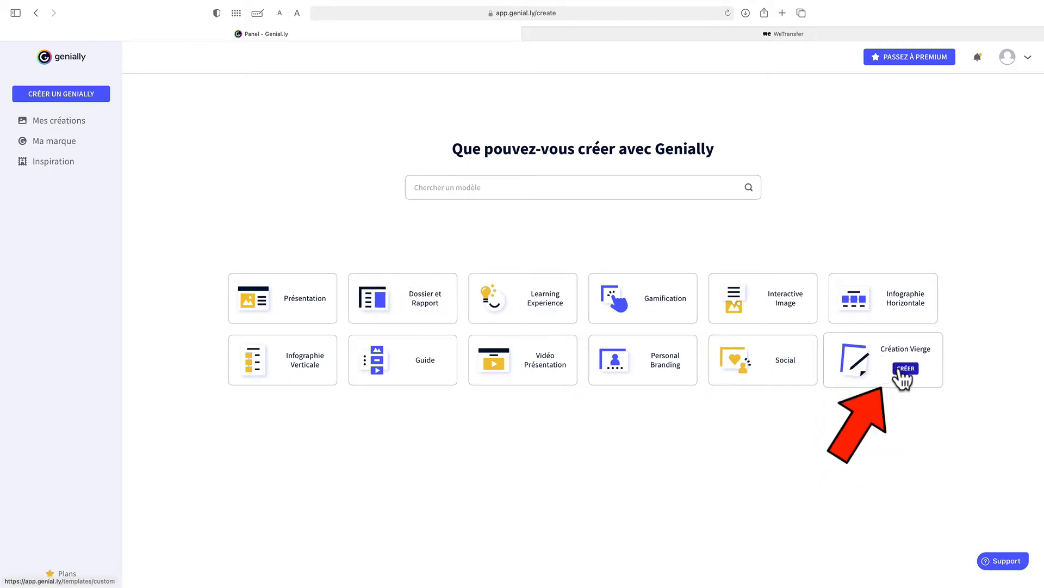
pyautogui.click(898, 370)
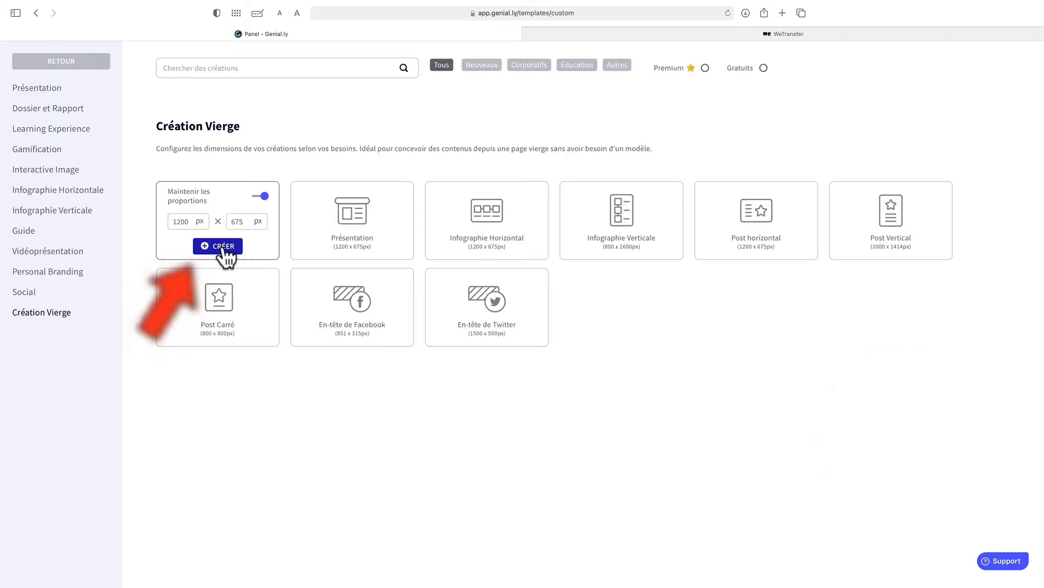
pyautogui.click(220, 248)
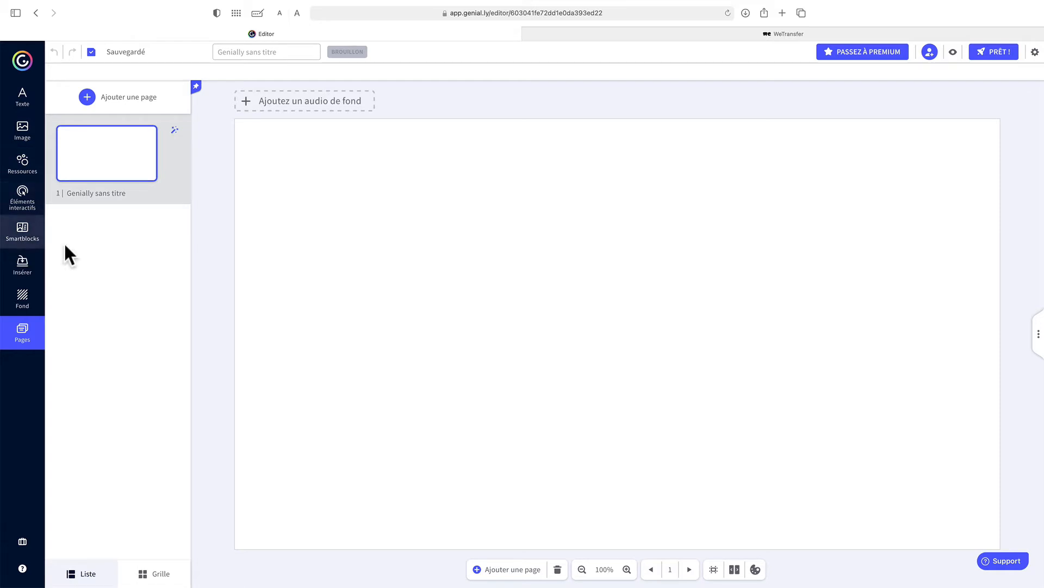
# Add Blank template pages until the genially has nine pages
pyautogui.click(108, 104)
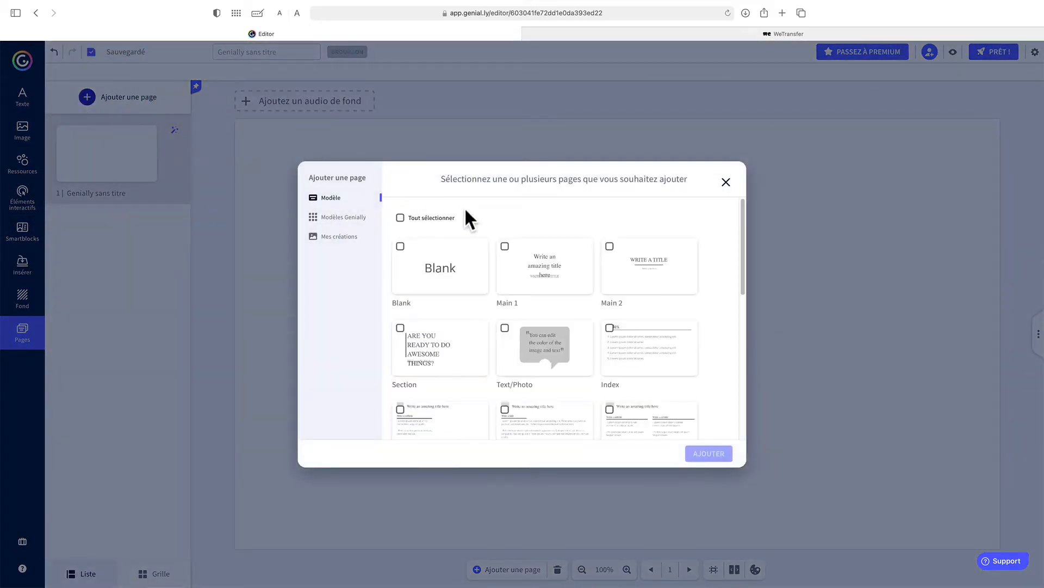
pyautogui.click(401, 246)
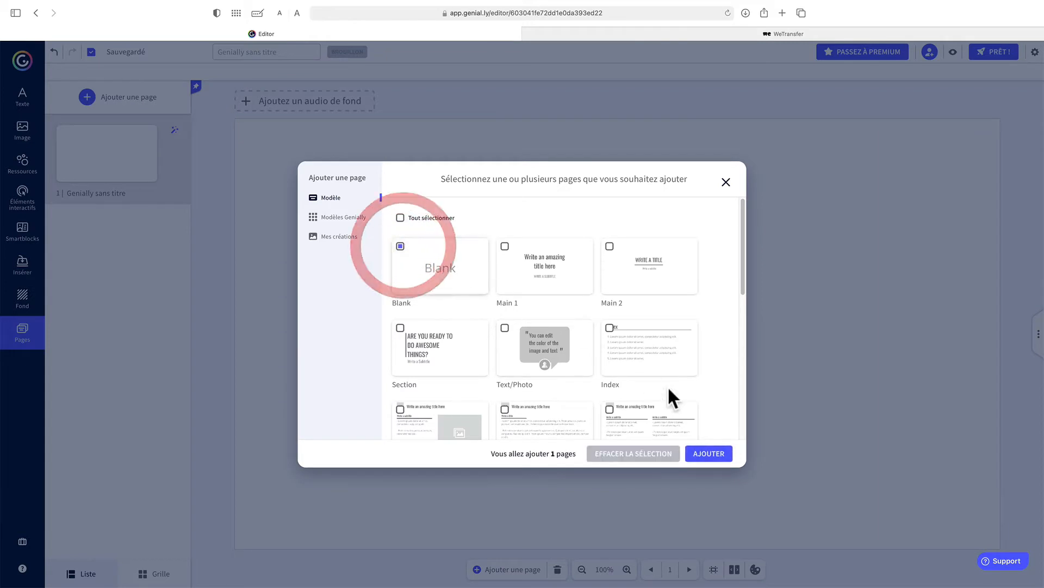
pyautogui.click(706, 455)
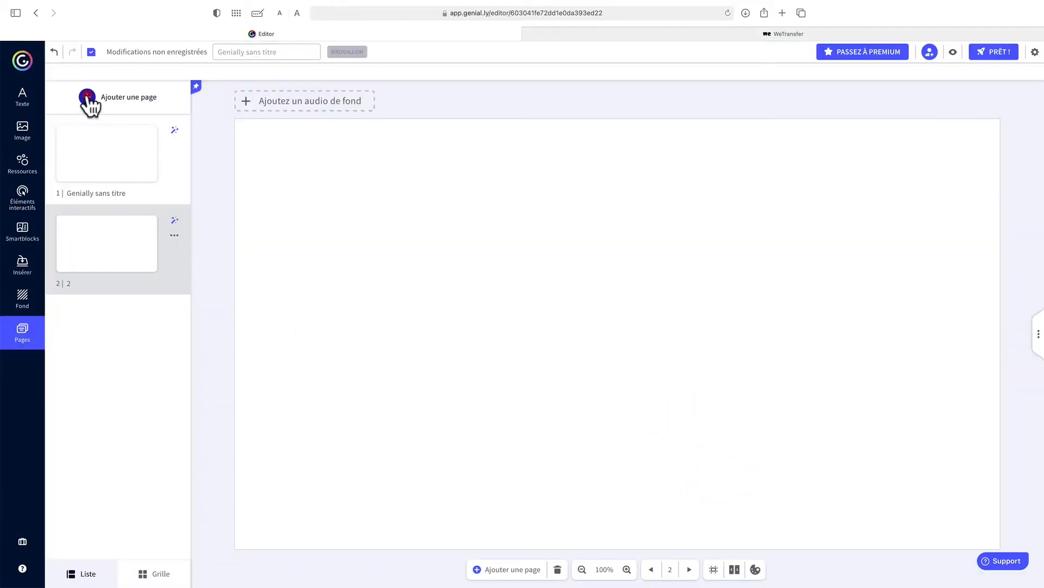
pyautogui.click(88, 99)
pyautogui.click(435, 255)
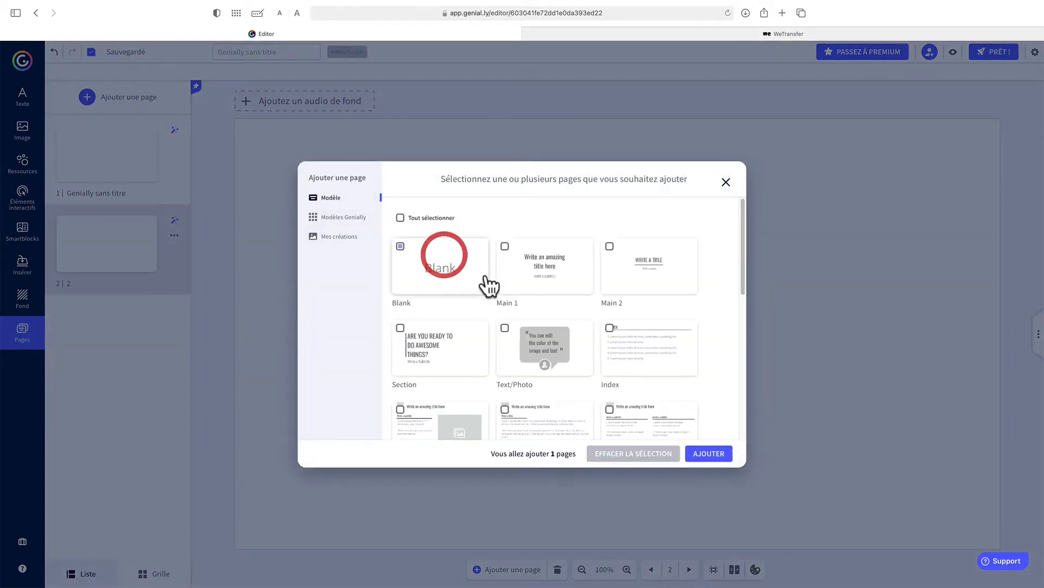
pyautogui.click(708, 455)
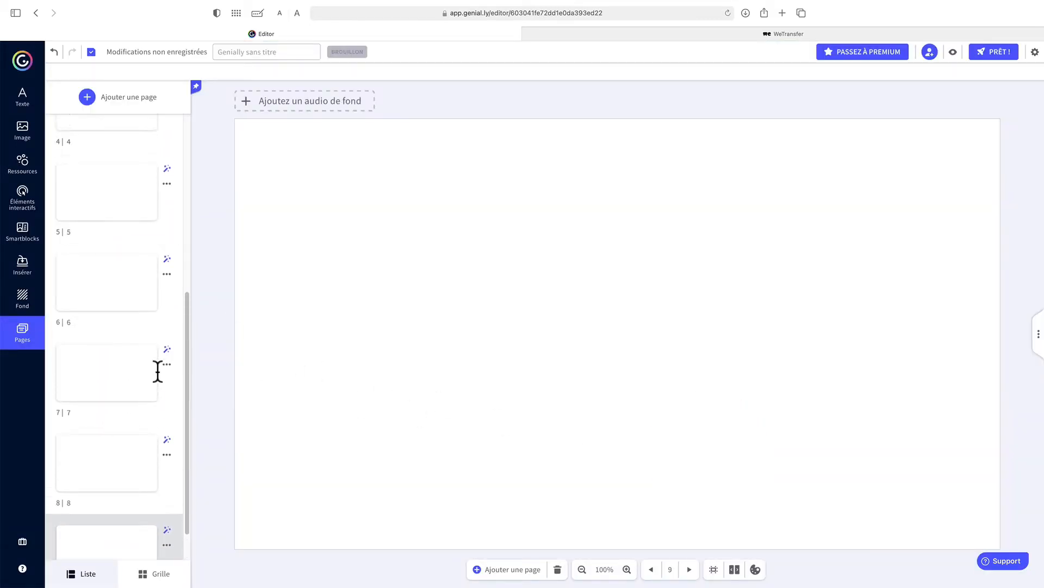
# Add a subtitle text reading "Problématique" to page 9
pyautogui.scroll(7, 157, 370)
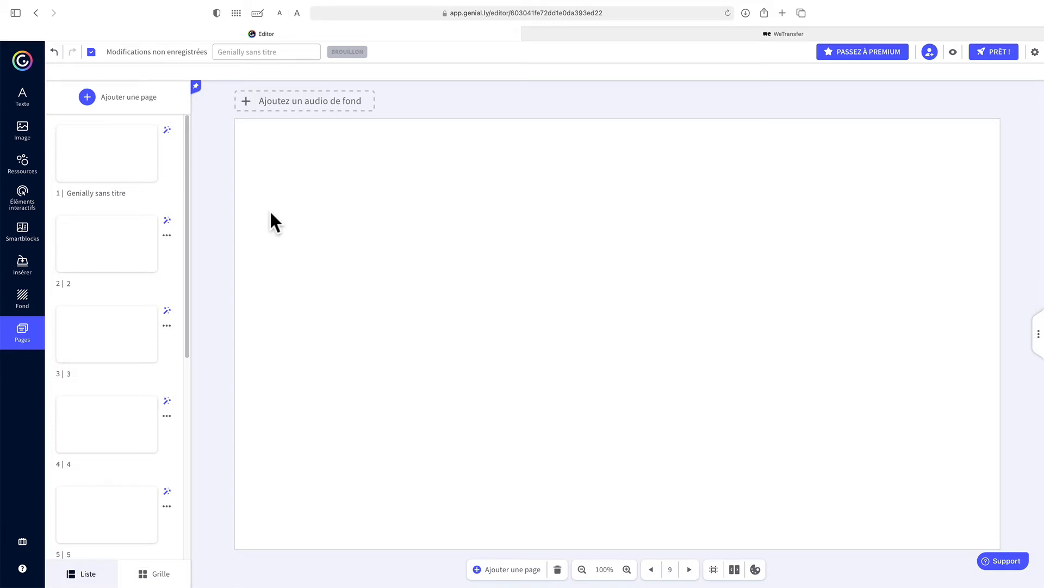
pyautogui.click(23, 103)
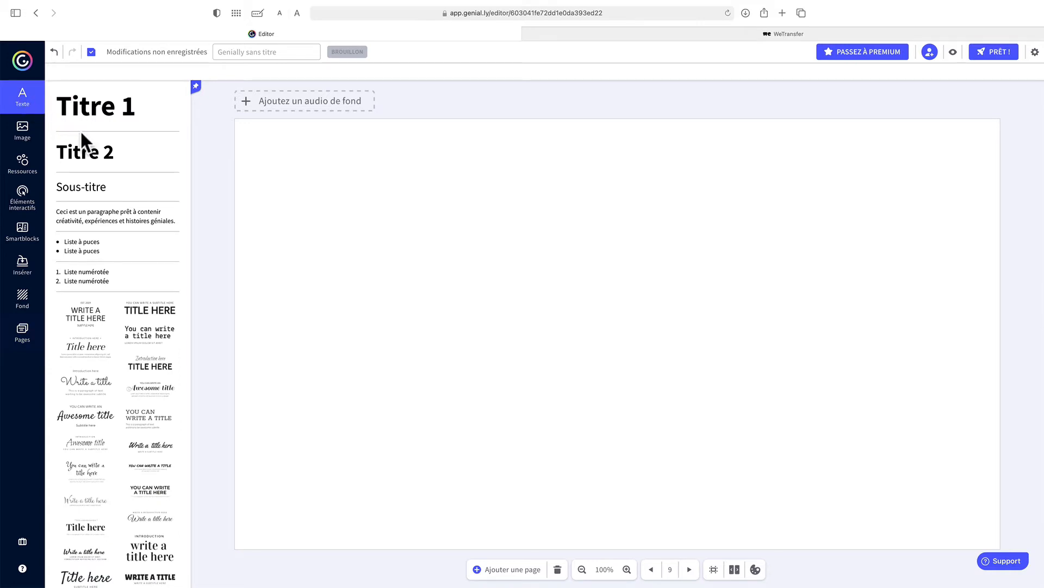
pyautogui.click(94, 190)
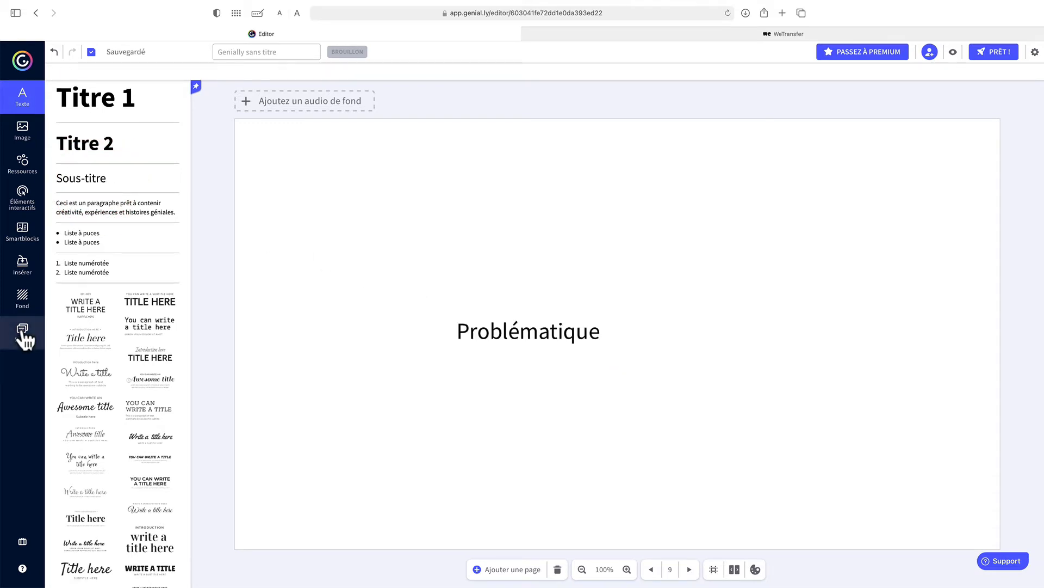
# Add a subtitle text reading "Axe 1" to page 2
pyautogui.click(23, 334)
pyautogui.click(90, 238)
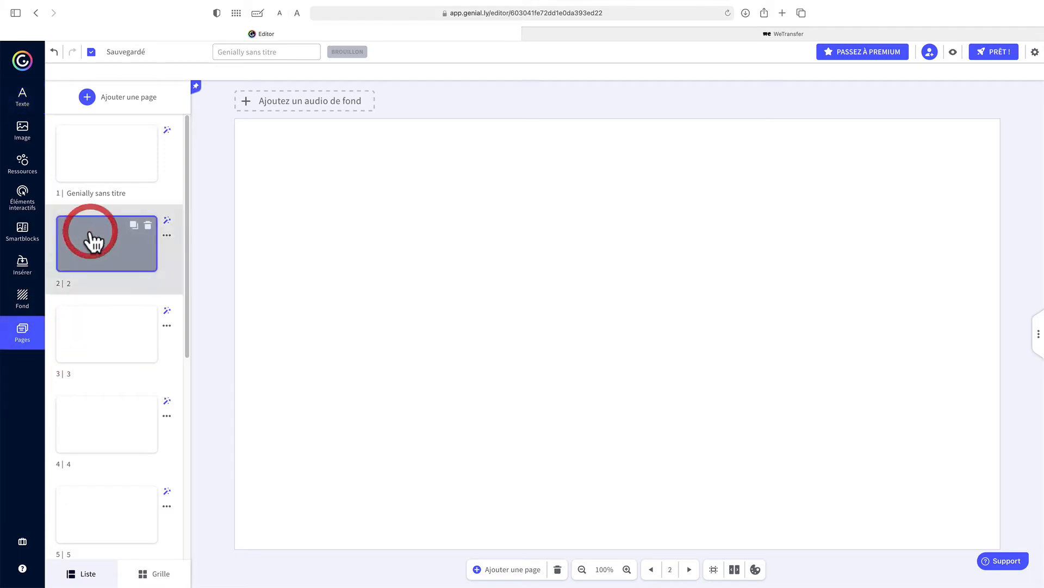
pyautogui.click(22, 99)
# Add a subtitle text reading "Axe 1 page 1" to page 3
pyautogui.click(21, 332)
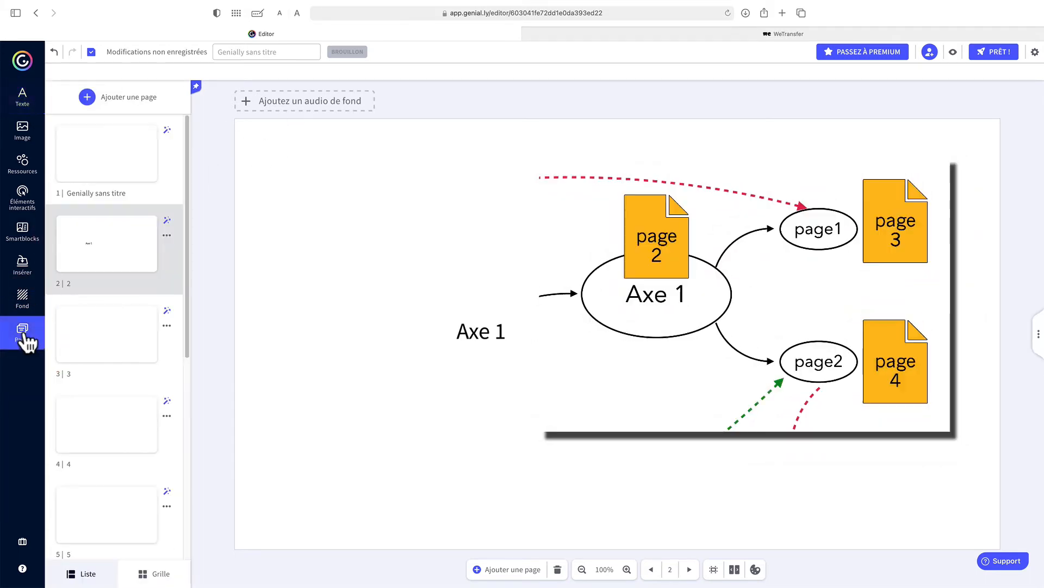
pyautogui.click(85, 344)
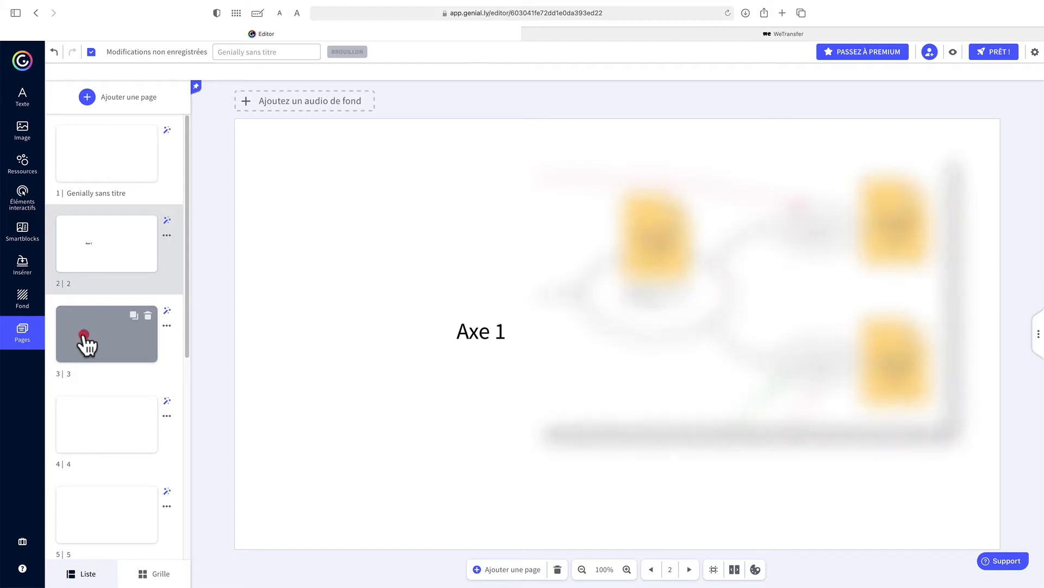
pyautogui.click(24, 99)
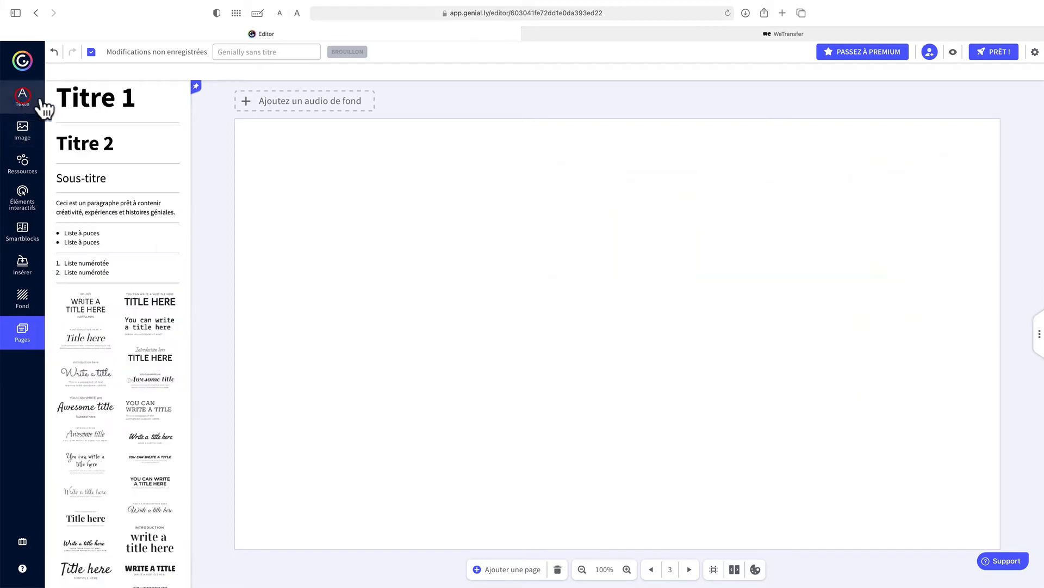
pyautogui.click(104, 184)
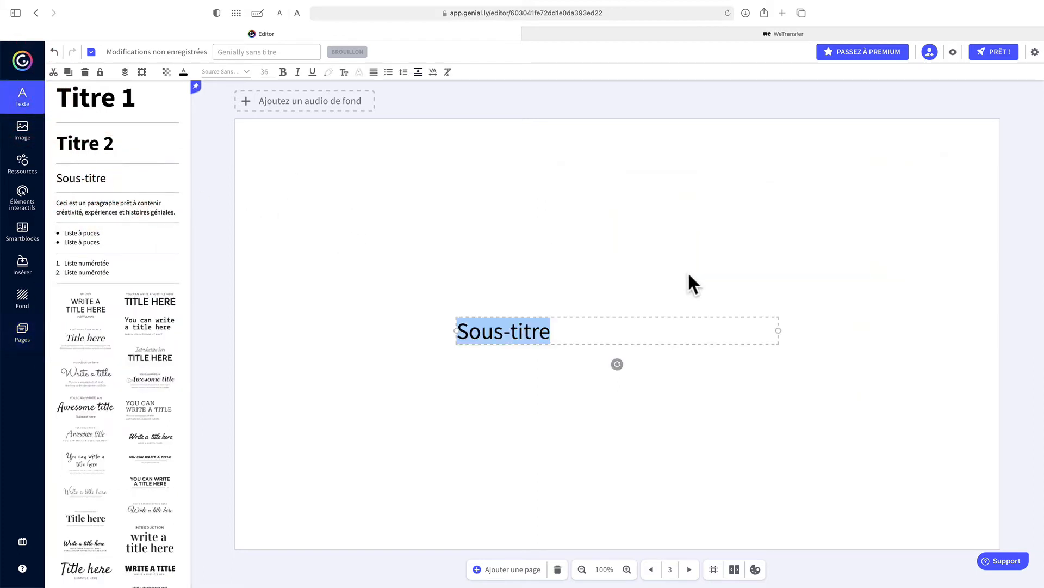
pyautogui.write('Axe 1 page 1')
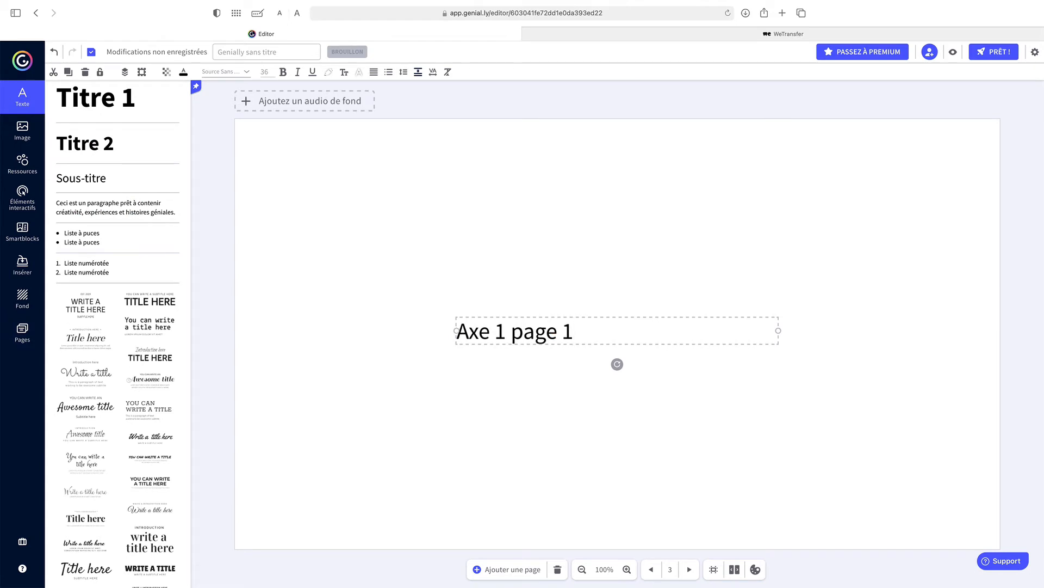
# Add a subtitle text reading "Axe 1 page 2" to page 4
pyautogui.click(22, 333)
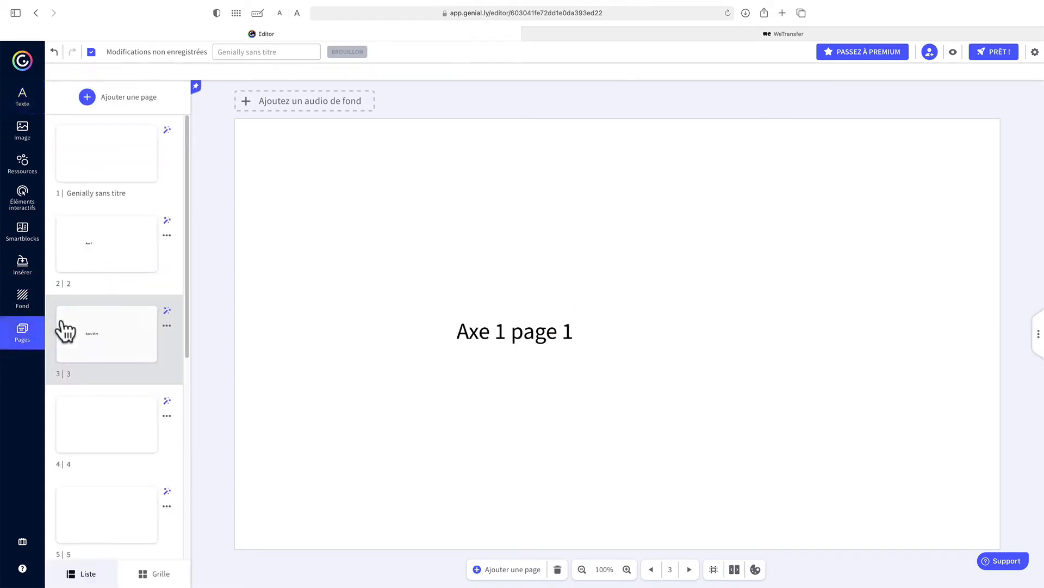
pyautogui.click(87, 424)
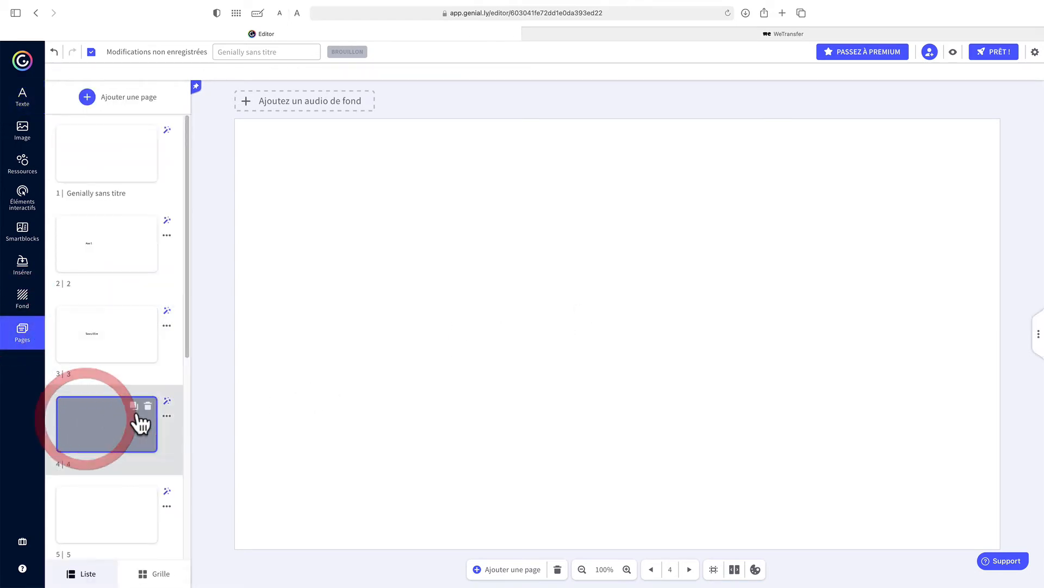
pyautogui.click(23, 99)
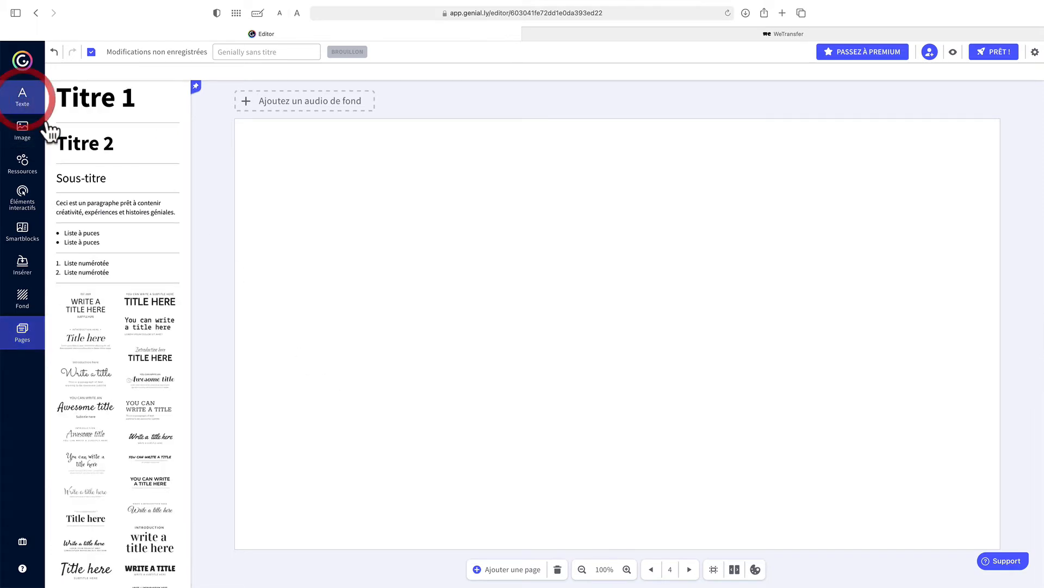
pyautogui.click(83, 180)
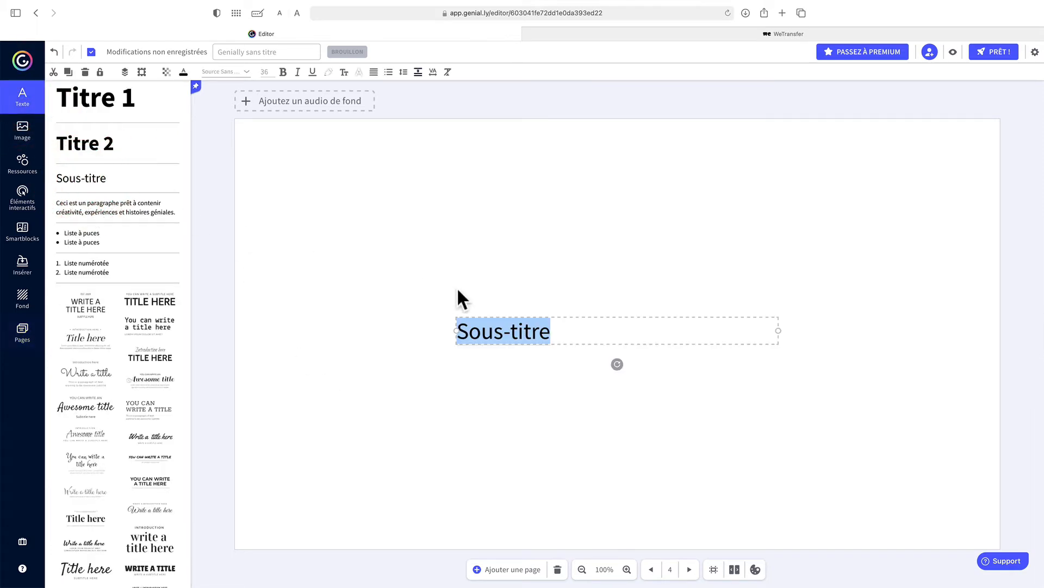
pyautogui.write('Axe 1 page 2')
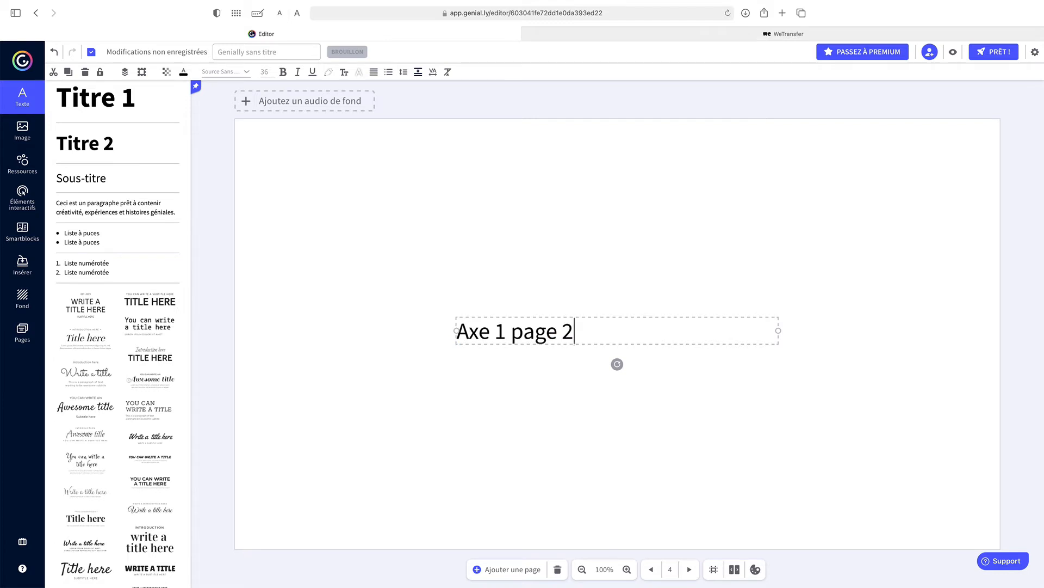
pyautogui.click(388, 203)
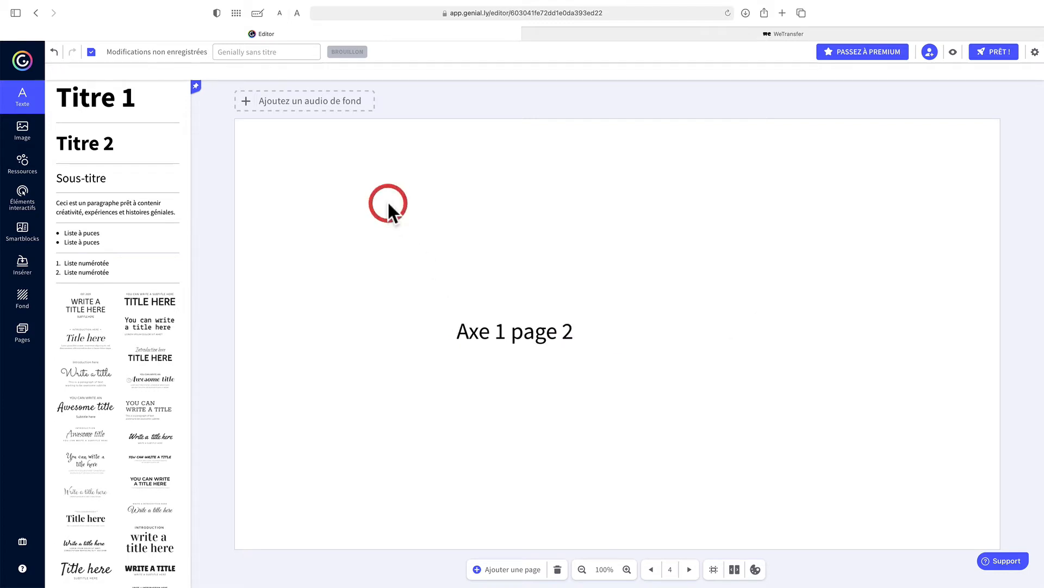
# On page 1, insert the dark ACCEPT text button in the lower-left area and move the "Problématique" text to the top centre
pyautogui.click(23, 332)
pyautogui.click(99, 158)
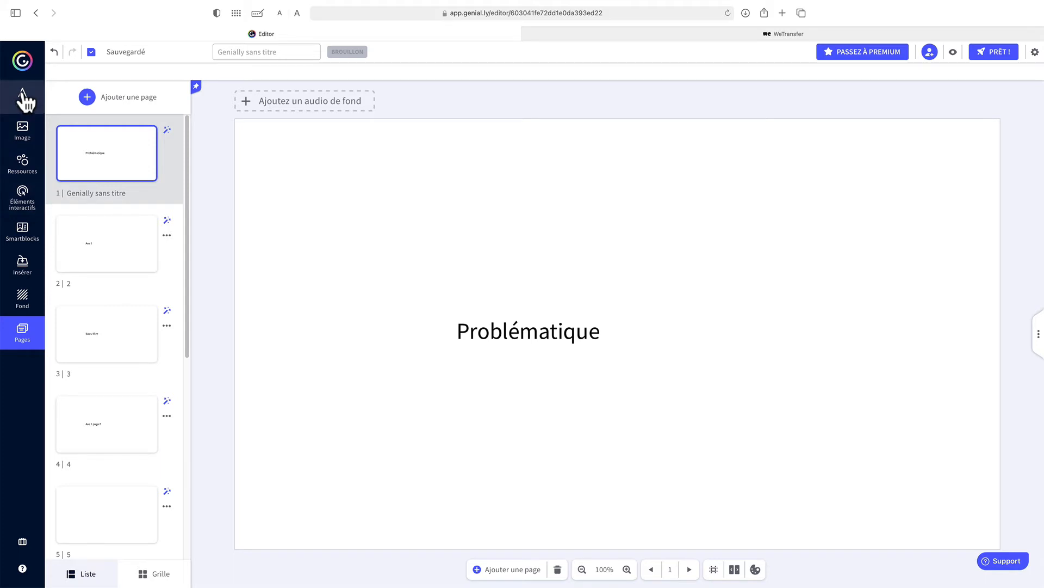
pyautogui.click(22, 195)
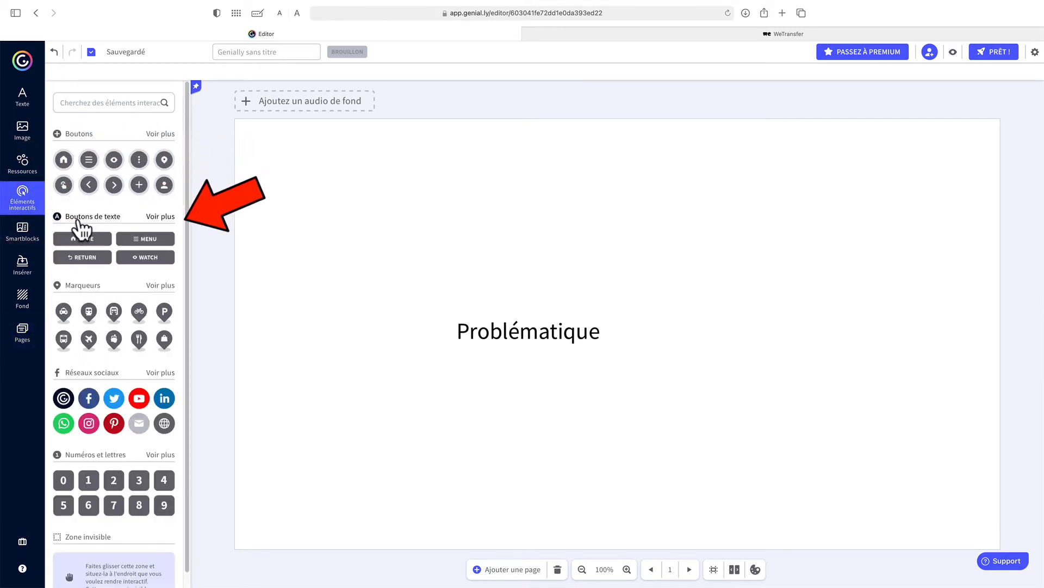
pyautogui.click(156, 219)
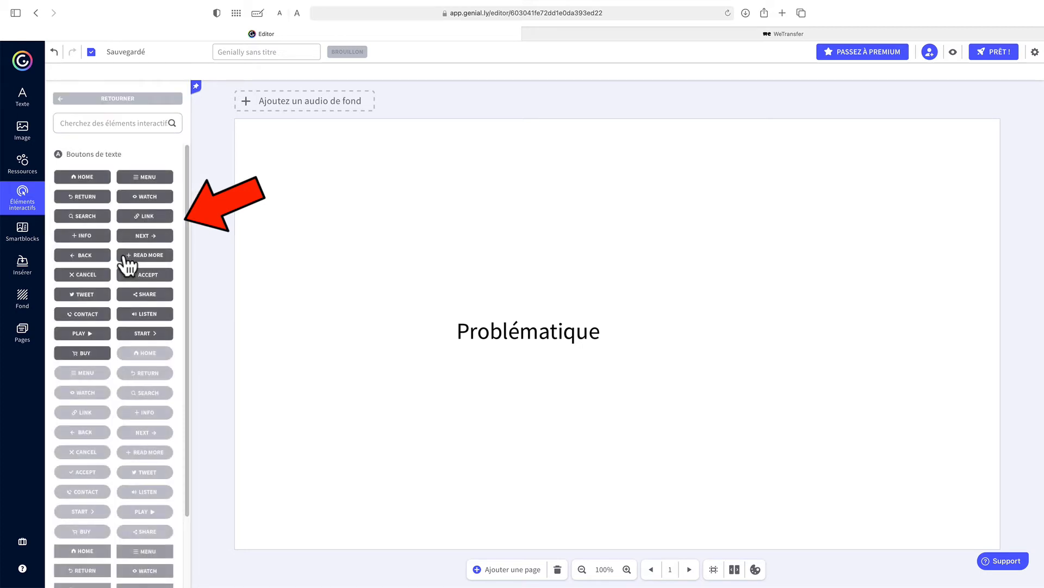
pyautogui.scroll(-5, 115, 348)
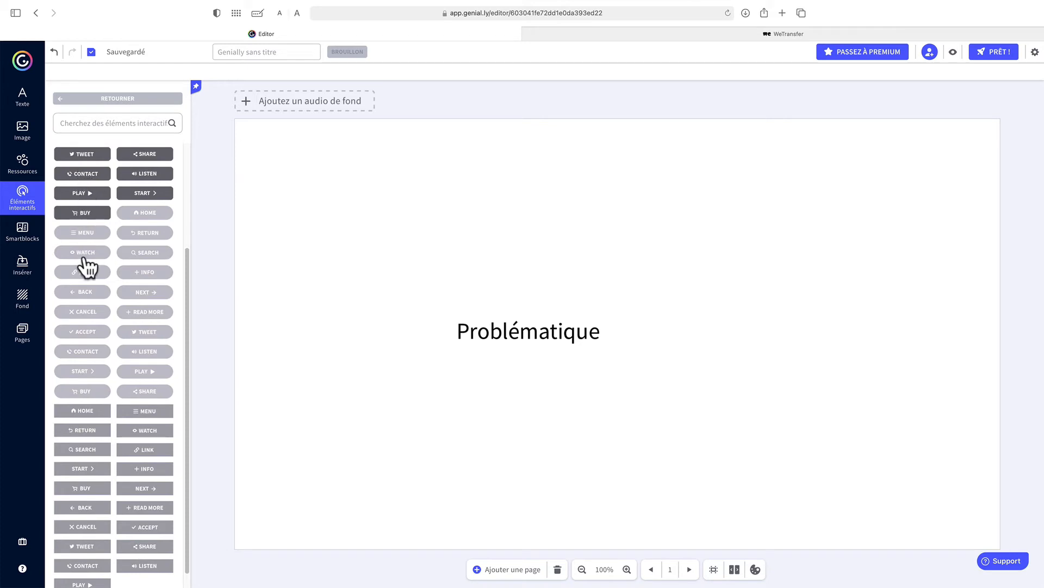
pyautogui.scroll(-1, 86, 267)
pyautogui.scroll(5, 86, 267)
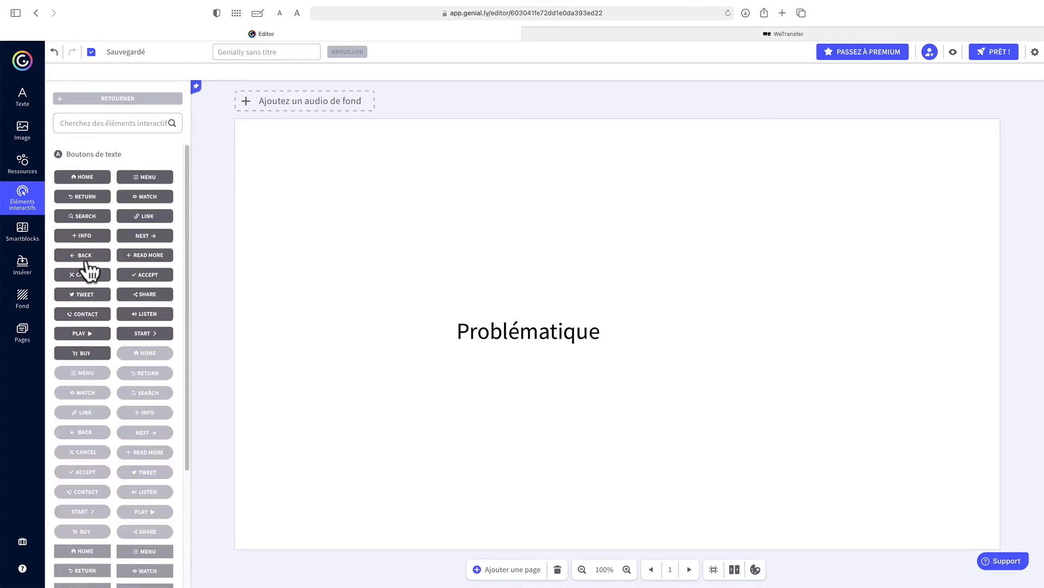
pyautogui.click(145, 275)
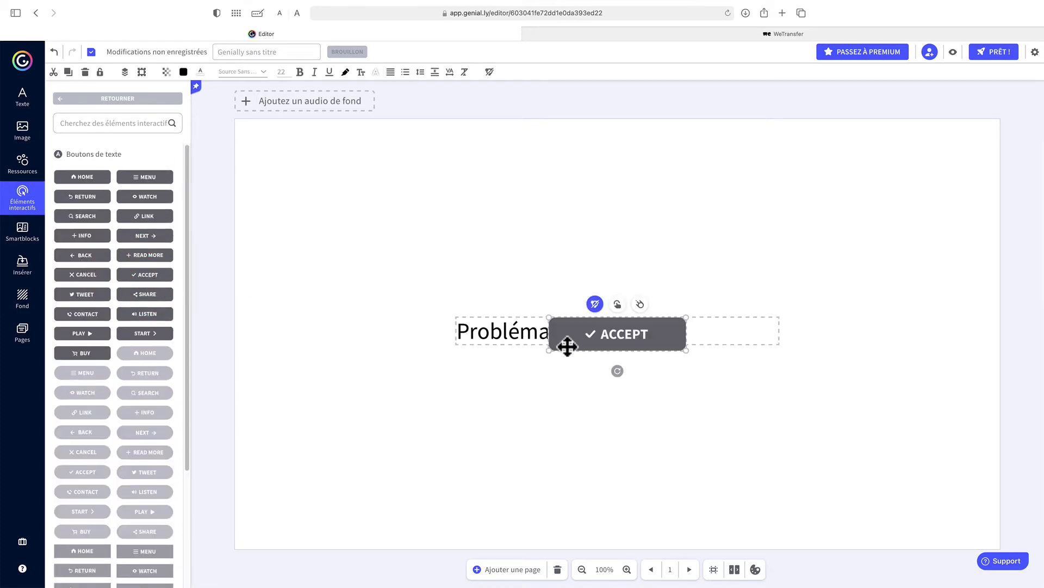
pyautogui.moveTo(578, 329); pyautogui.dragTo(379, 385)
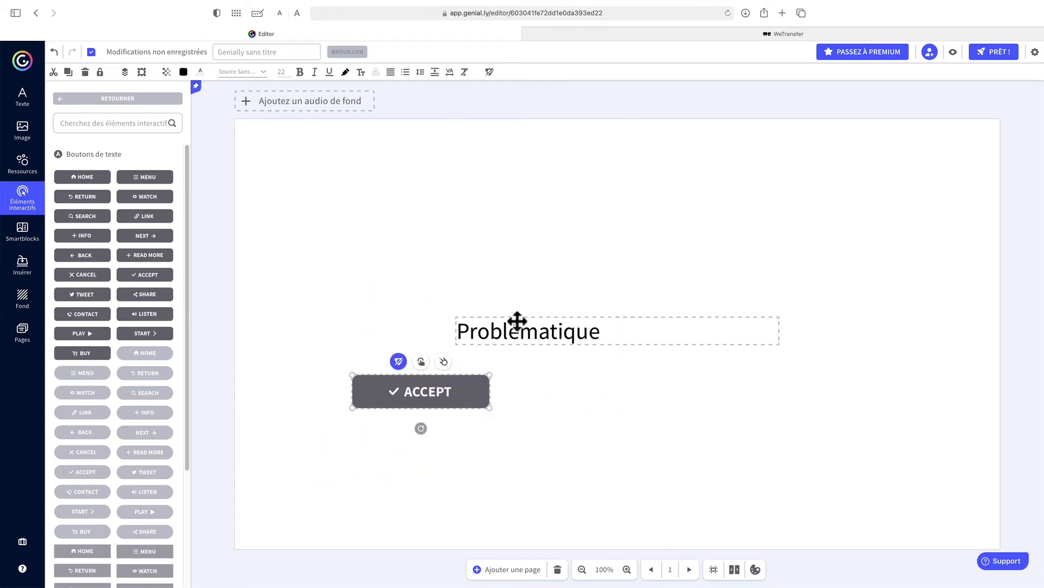
pyautogui.moveTo(517, 318); pyautogui.dragTo(586, 148)
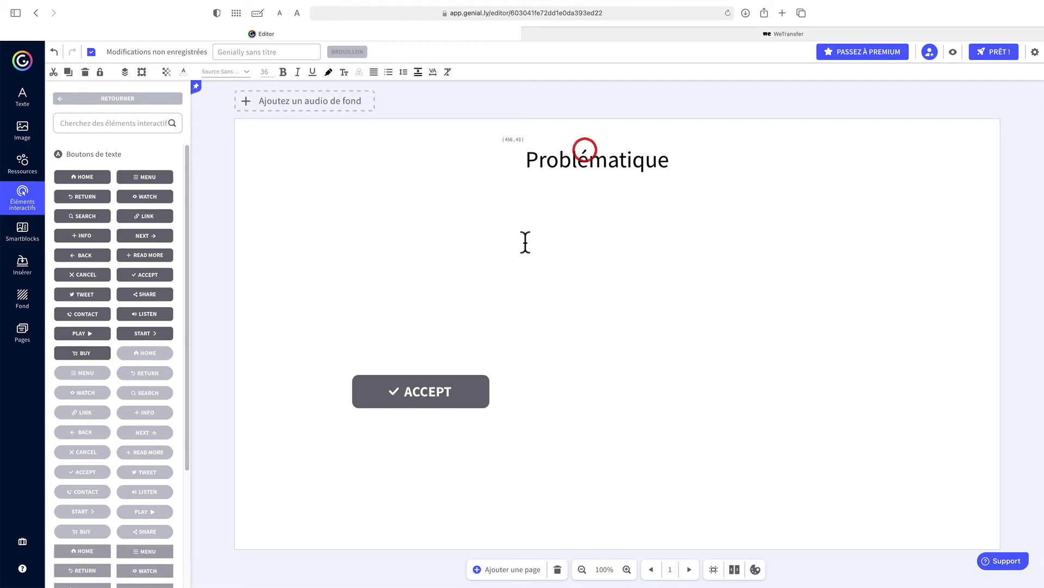
# Change the label of the ACCEPT button on page 1 to "AXE 1"
pyautogui.click(417, 392)
pyautogui.doubleClick(444, 392)
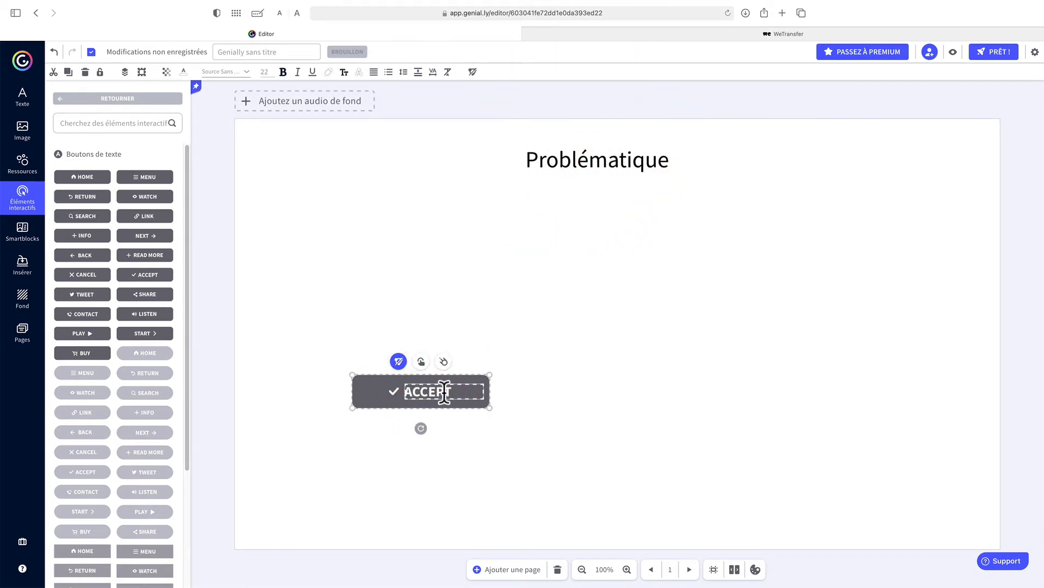
pyautogui.moveTo(451, 392); pyautogui.dragTo(407, 392)
pyautogui.write('AXE 1')
pyautogui.click(553, 340)
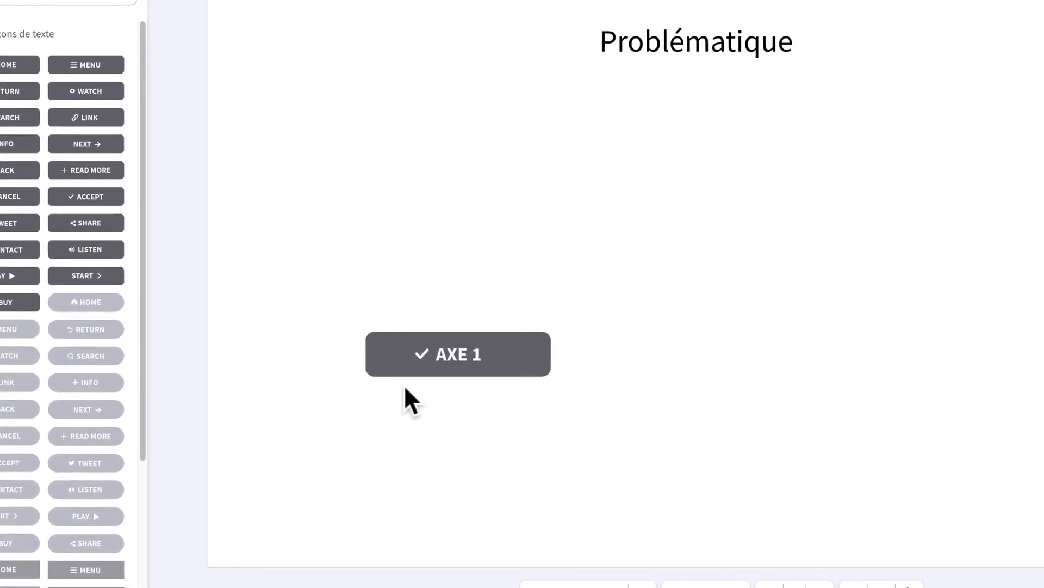
# Make the AXE 1 button on page 1 interactive so that it goes to page 2, and save the link
pyautogui.click(385, 368)
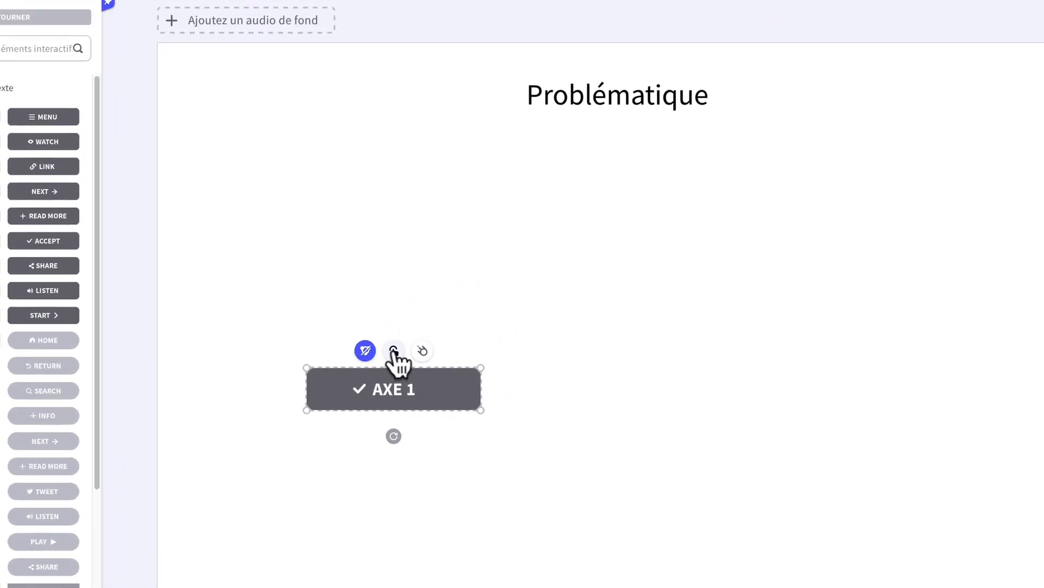
pyautogui.click(394, 352)
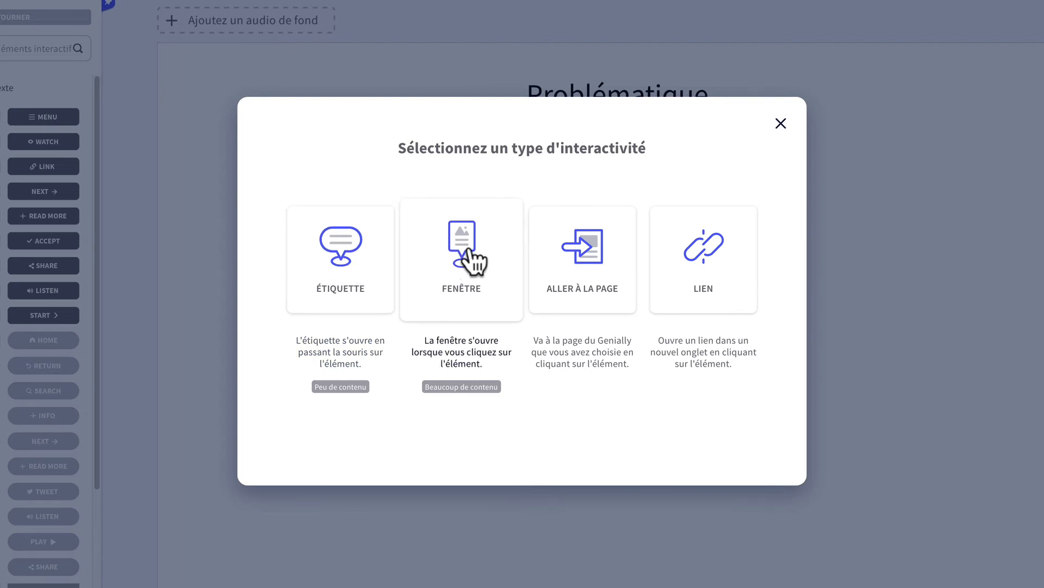
pyautogui.click(585, 264)
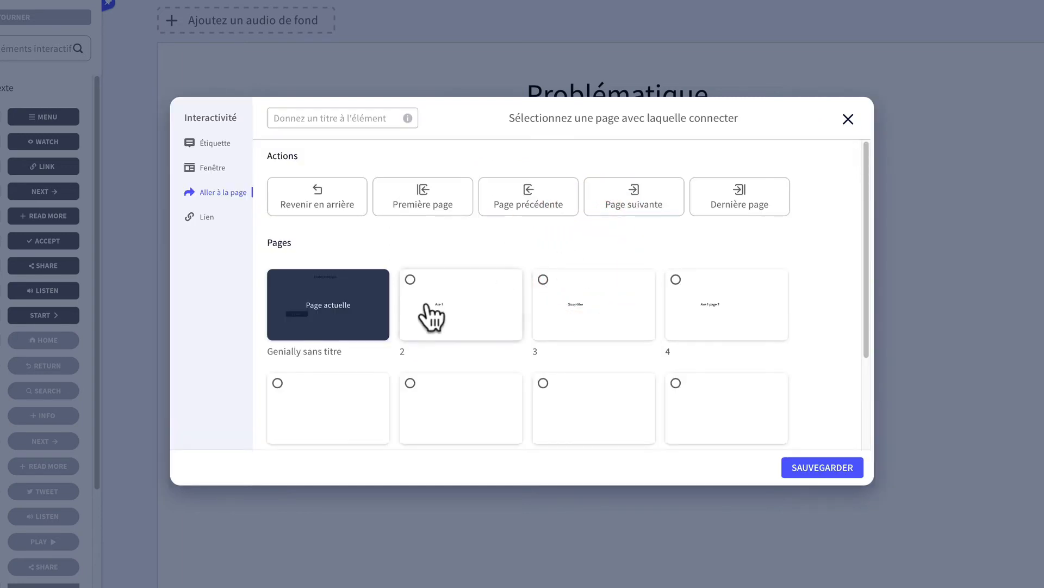
pyautogui.click(411, 281)
pyautogui.click(816, 469)
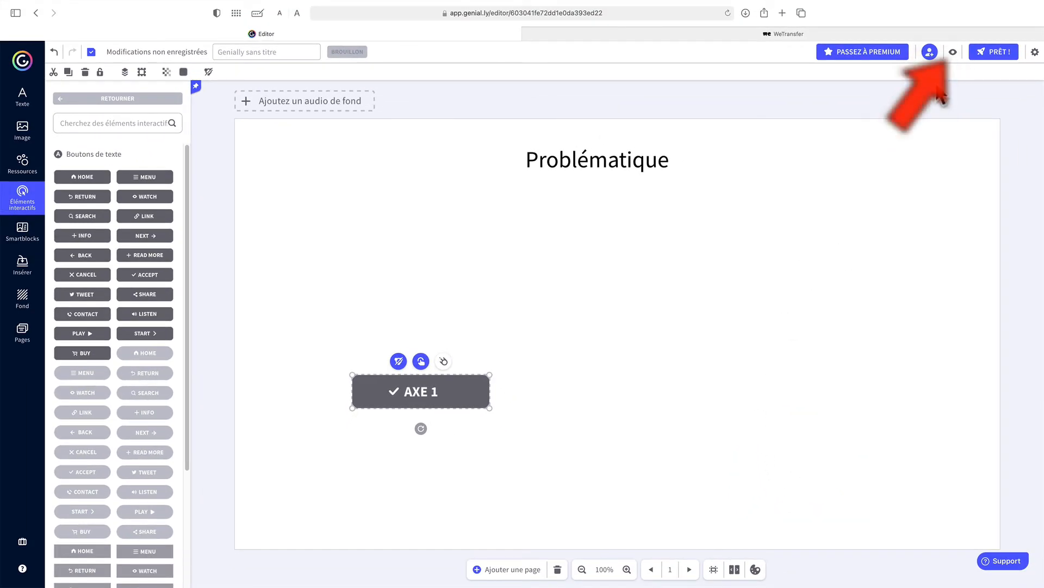
# Name the Genially "mon portfolio" when launching the preview, test the AXE 1 button's link, and return to editing
pyautogui.click(953, 53)
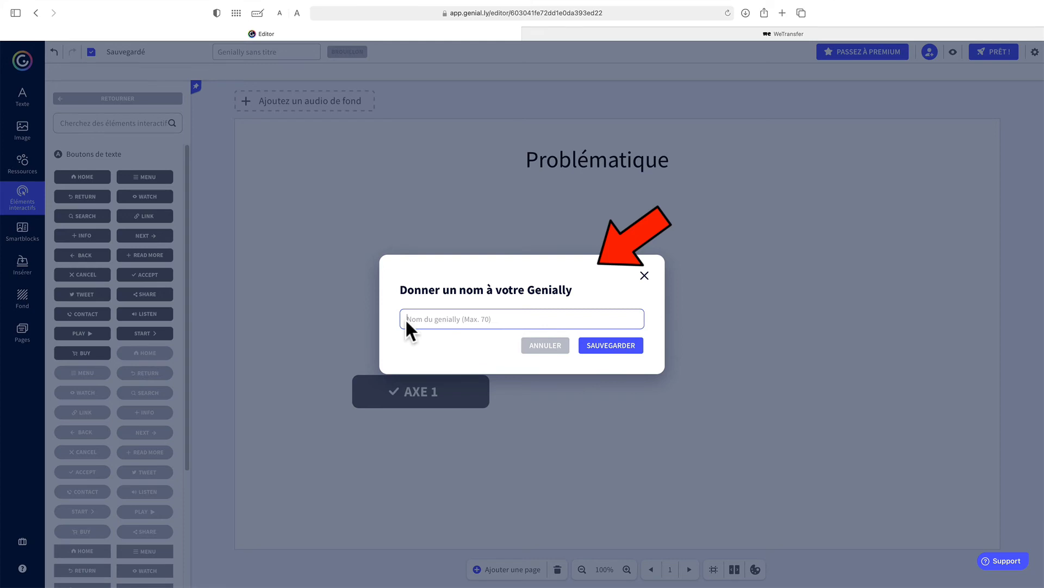
pyautogui.write('mon portfolio')
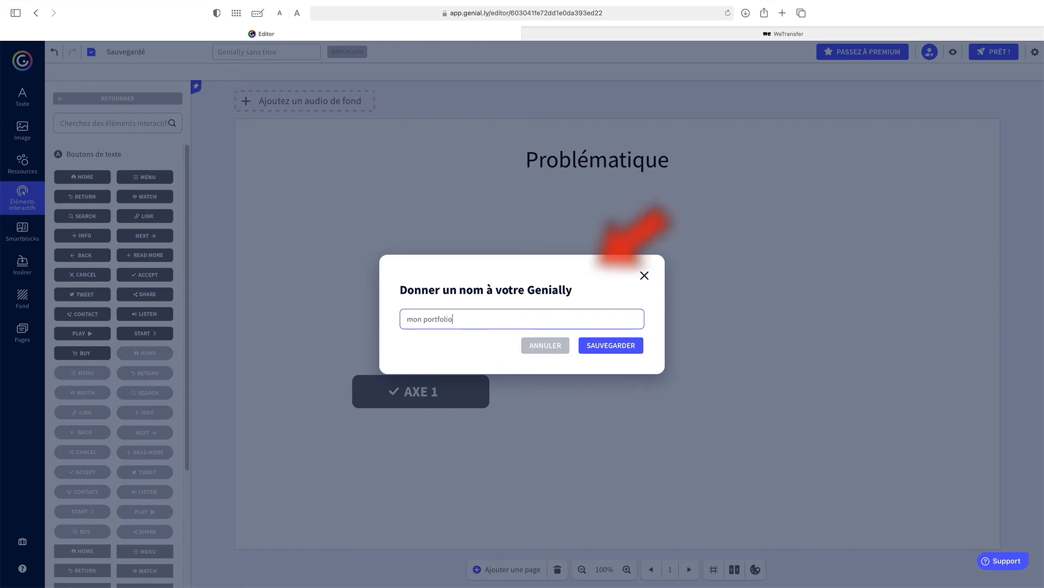
pyautogui.click(600, 346)
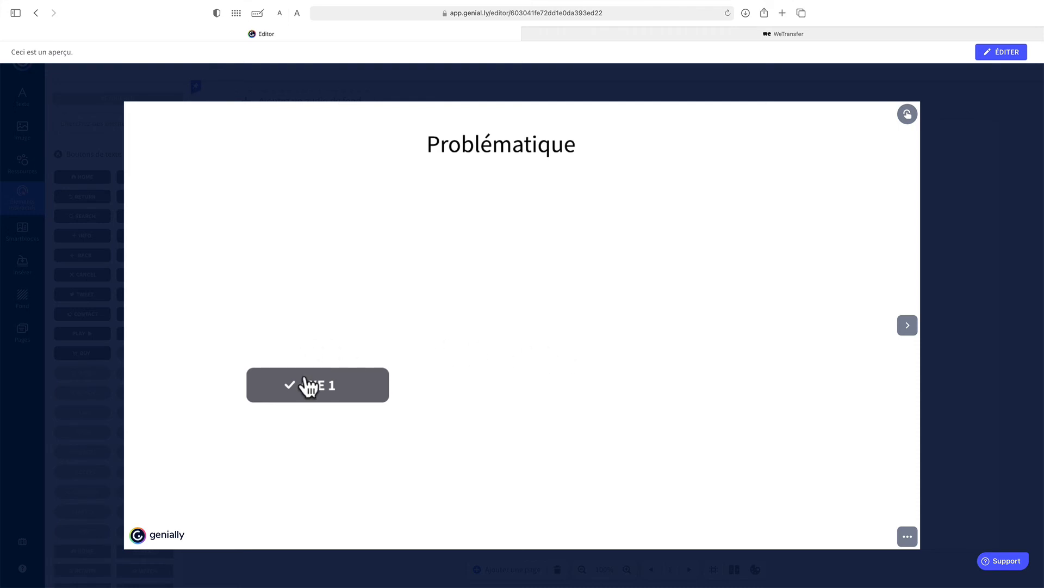
pyautogui.click(319, 397)
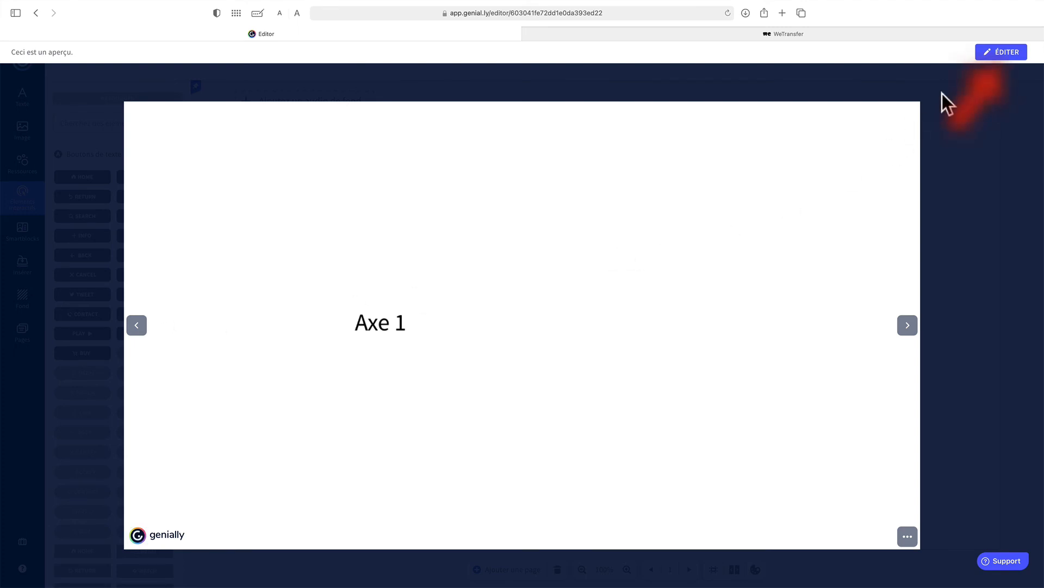
pyautogui.click(1005, 53)
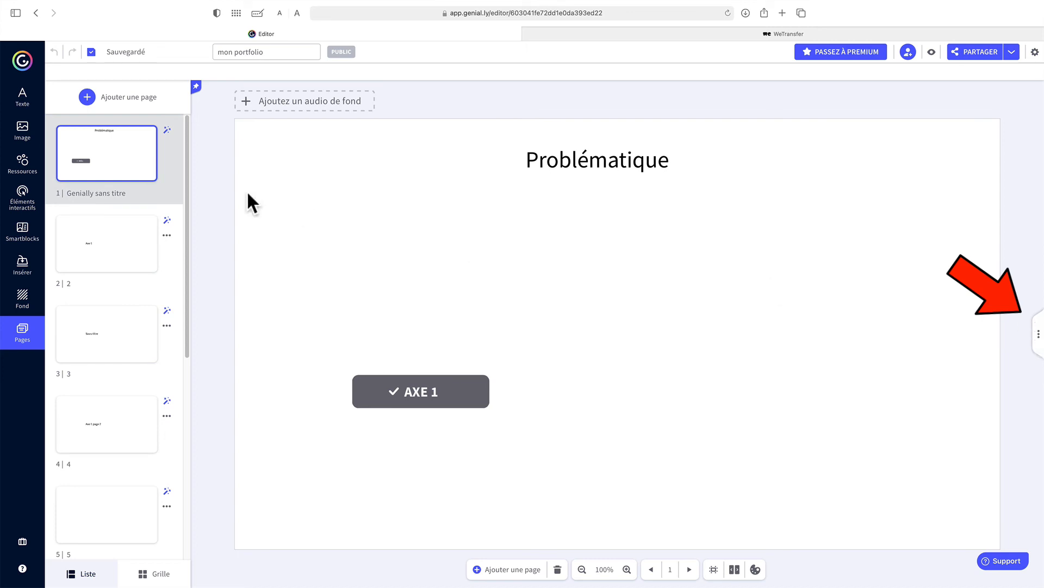
# Go to the dashboard of creations and reopen "mon portfolio" for editing
pyautogui.click(23, 63)
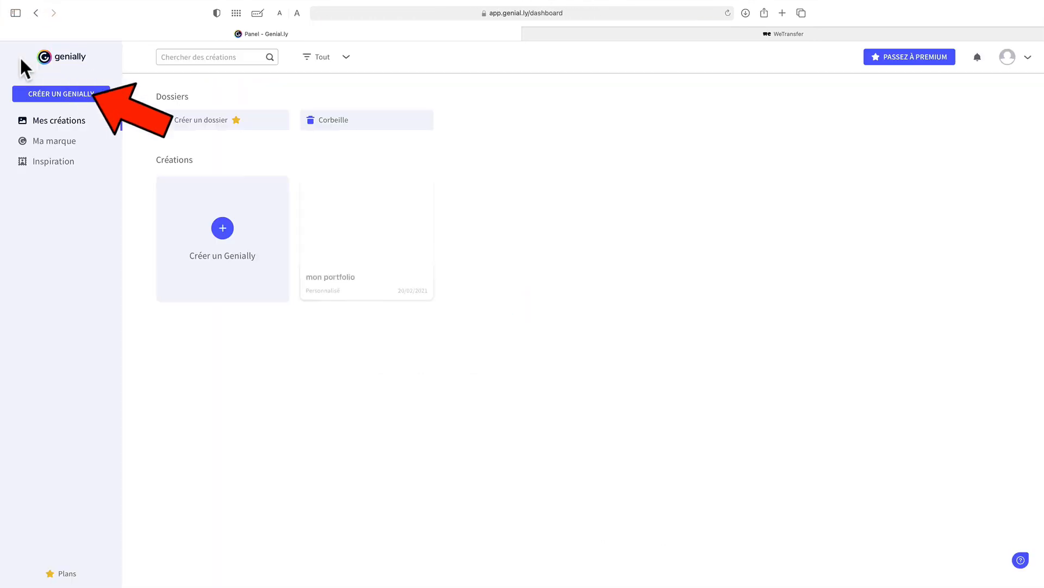
pyautogui.moveTo(380, 213)
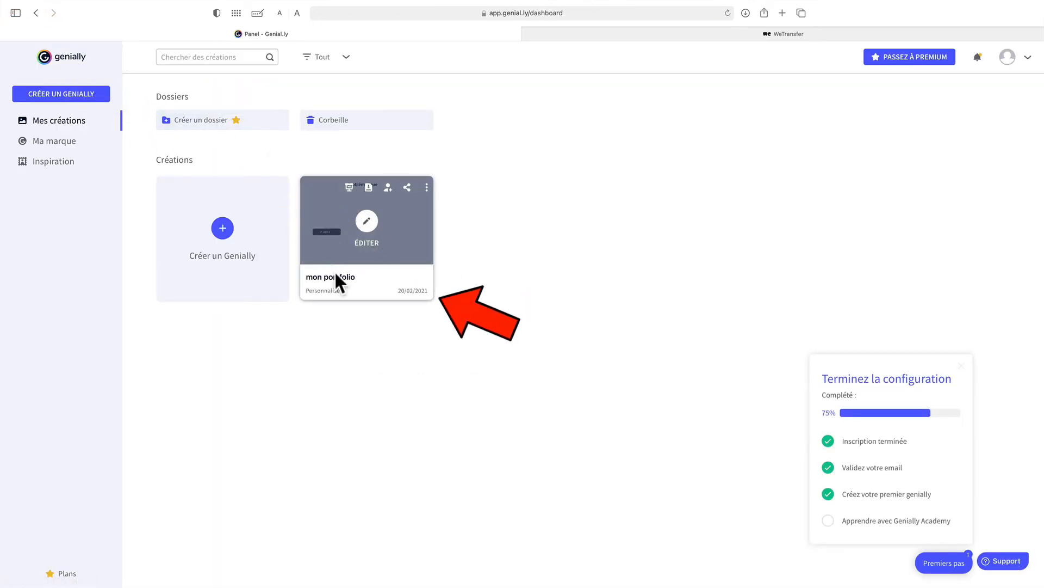
pyautogui.click(367, 222)
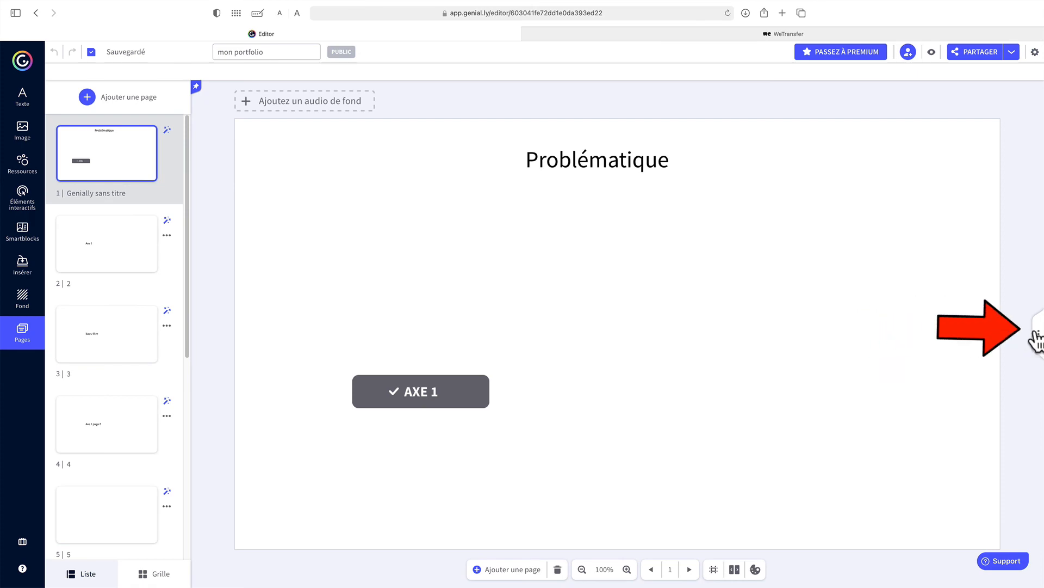
# Set the Genially's navigation mode to Microsite and close the settings
pyautogui.click(1036, 338)
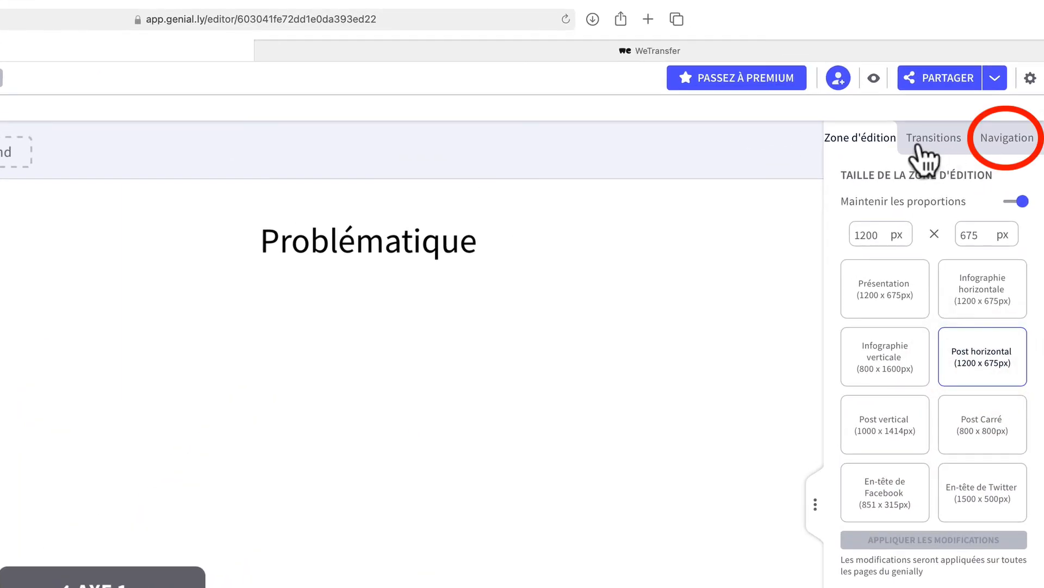
pyautogui.click(999, 143)
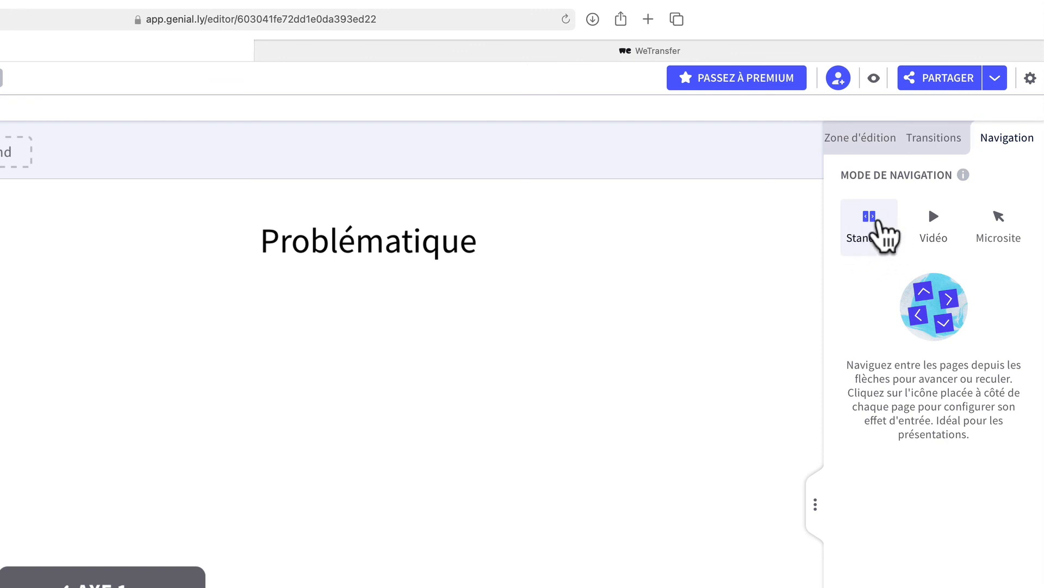
pyautogui.click(998, 217)
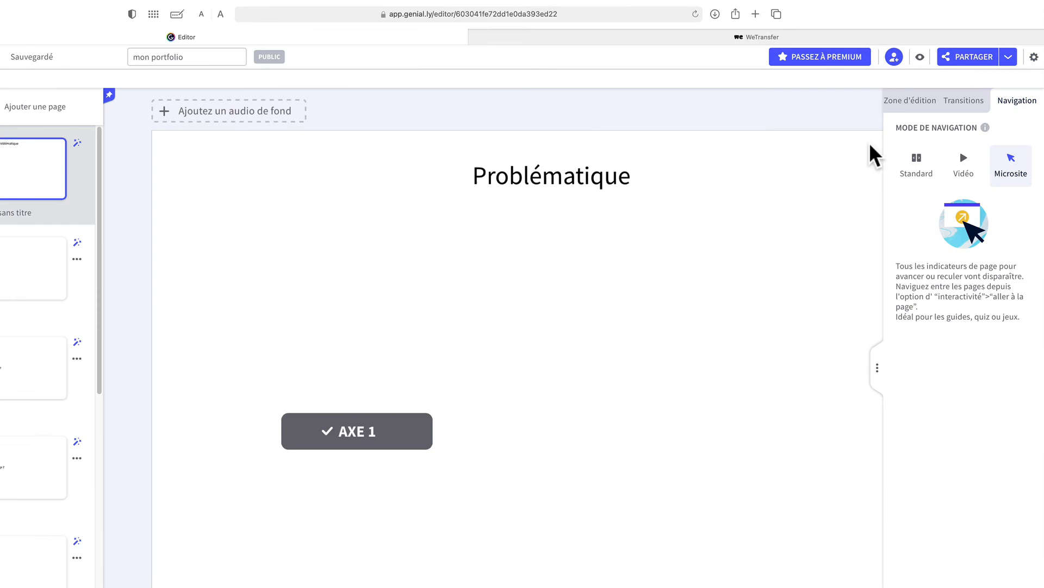
pyautogui.click(877, 363)
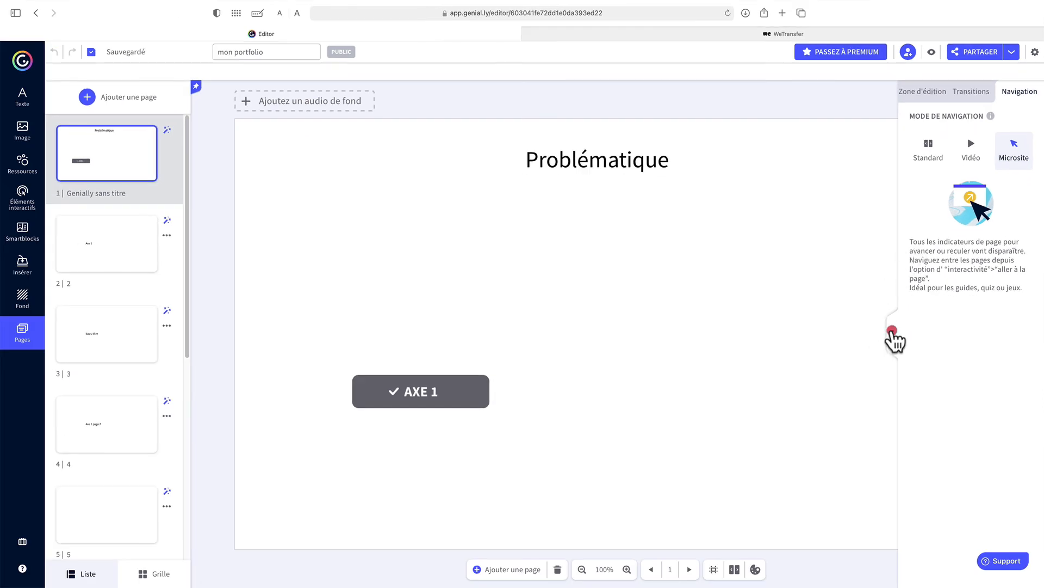
# Preview the Genially in Microsite mode, follow the AXE 1 button from the Problématique page, and return to editing
pyautogui.click(931, 53)
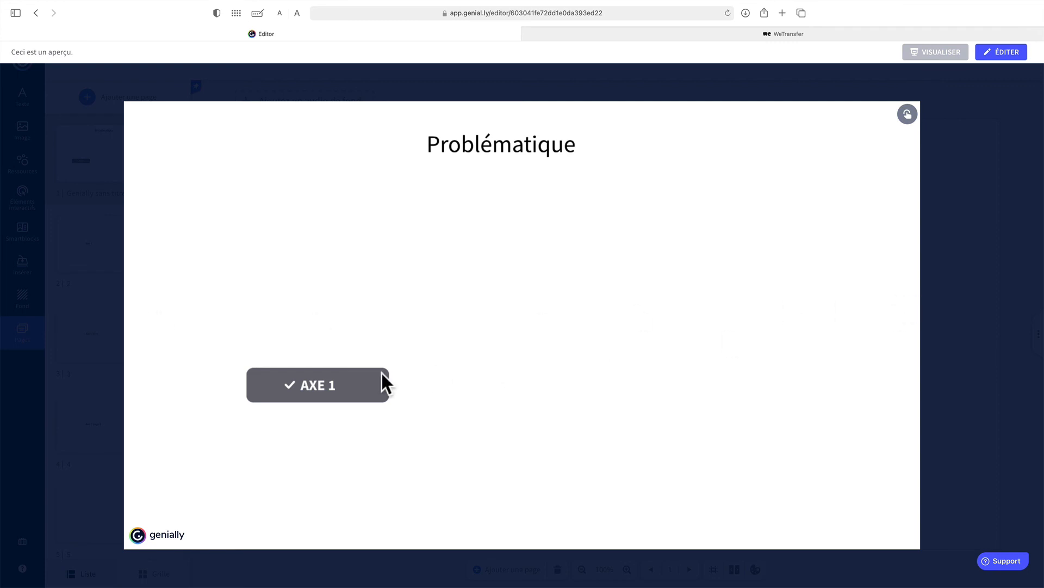
pyautogui.click(317, 385)
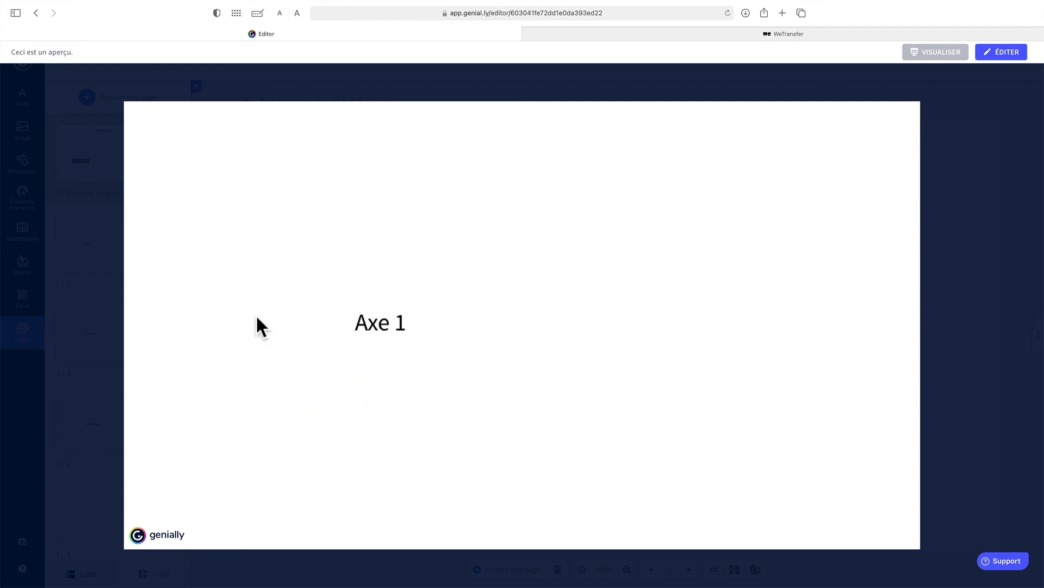
pyautogui.click(1002, 55)
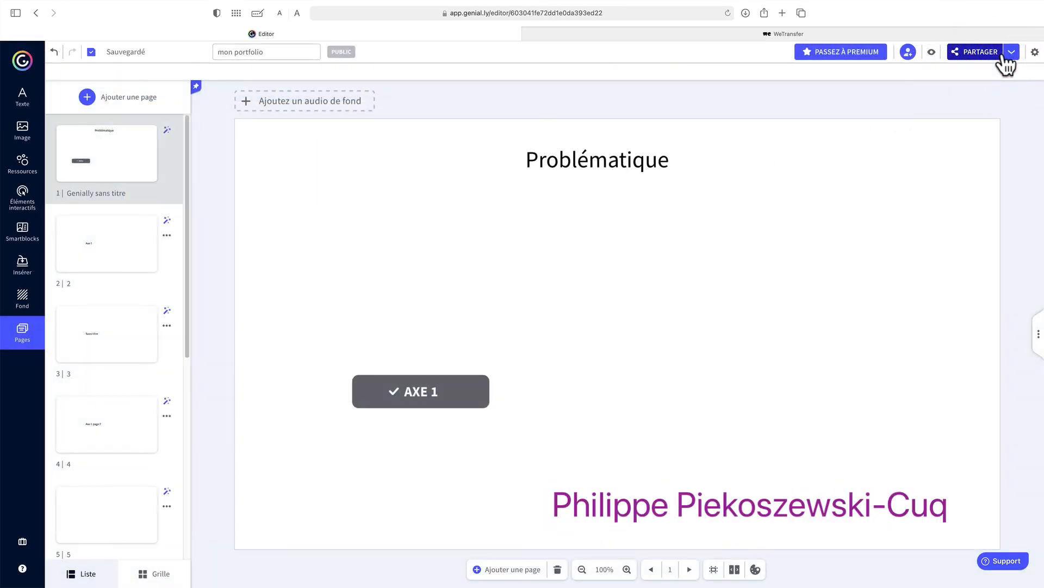